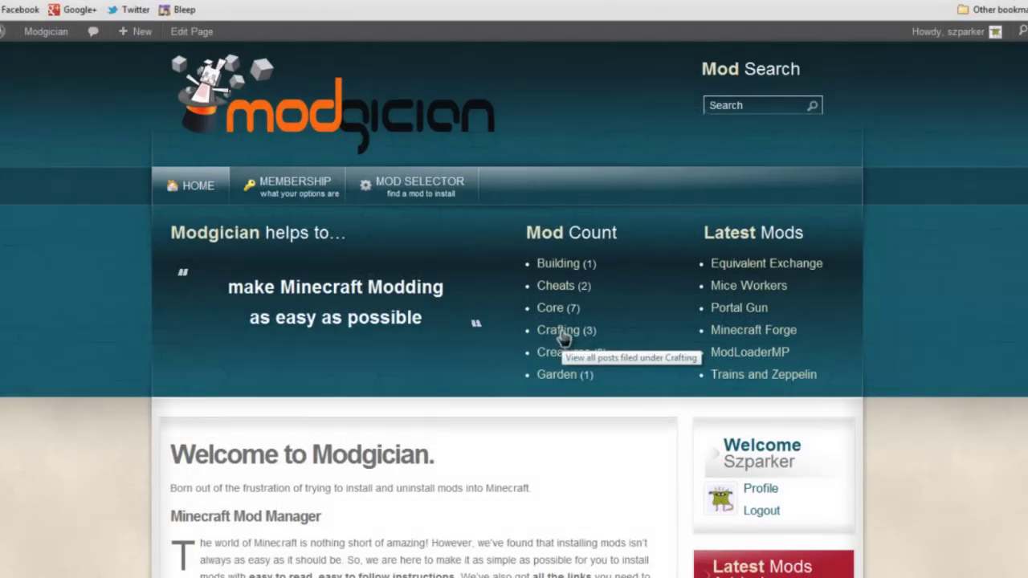
- Open Modgician's Crafting mod category to list Equivalent Exchange and Portal Gun
{"action": "left_click", "coordinate": [562, 335]}
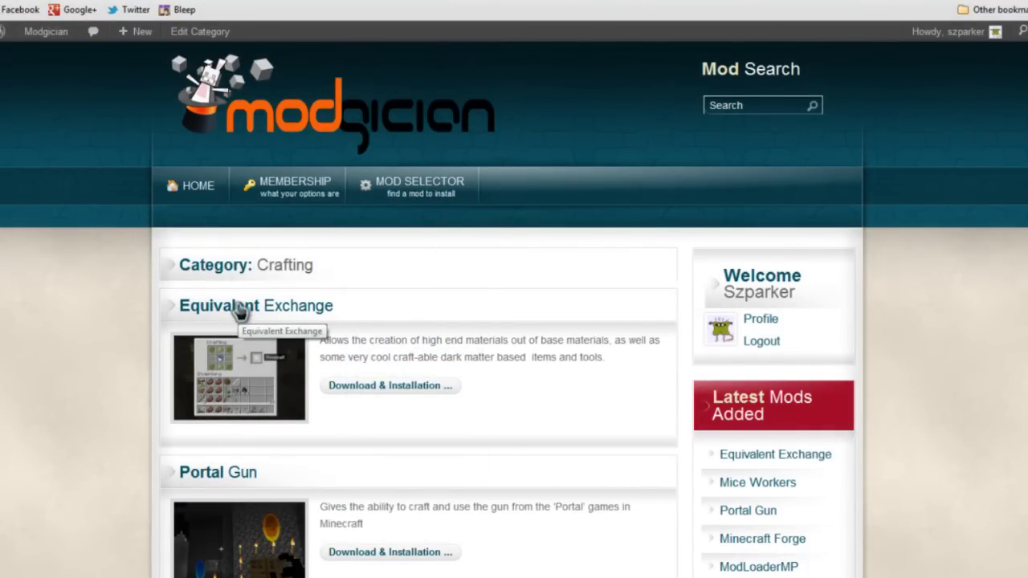
- Open the Equivalent Exchange mod page and read its creator, description and dependencies
{"action": "left_click", "coordinate": [239, 311]}
{"action": "scroll", "coordinate": [103, 414], "scroll_direction": "down", "scroll_amount": 3}
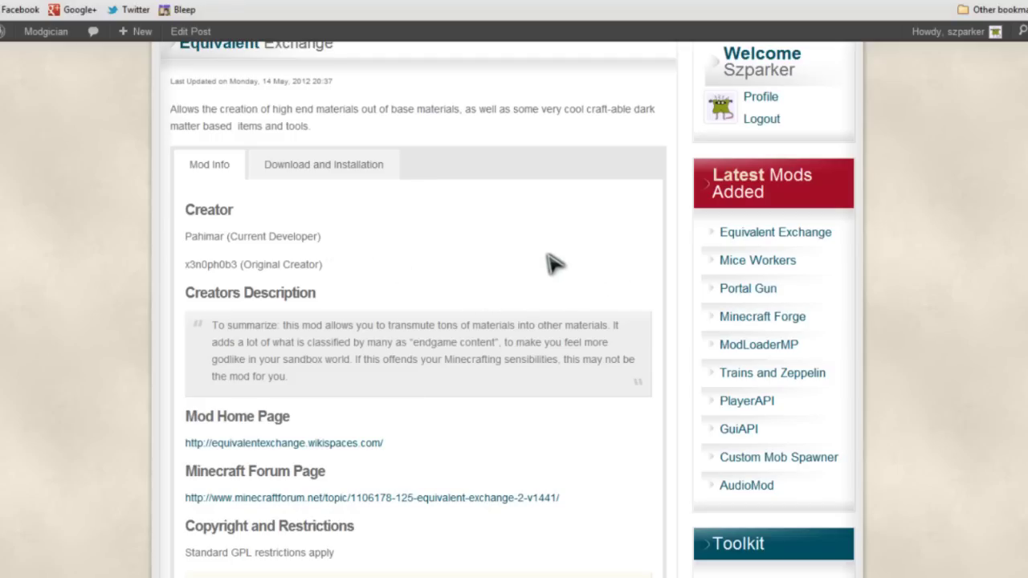
{"action": "scroll", "coordinate": [554, 267], "scroll_direction": "down", "scroll_amount": 5}
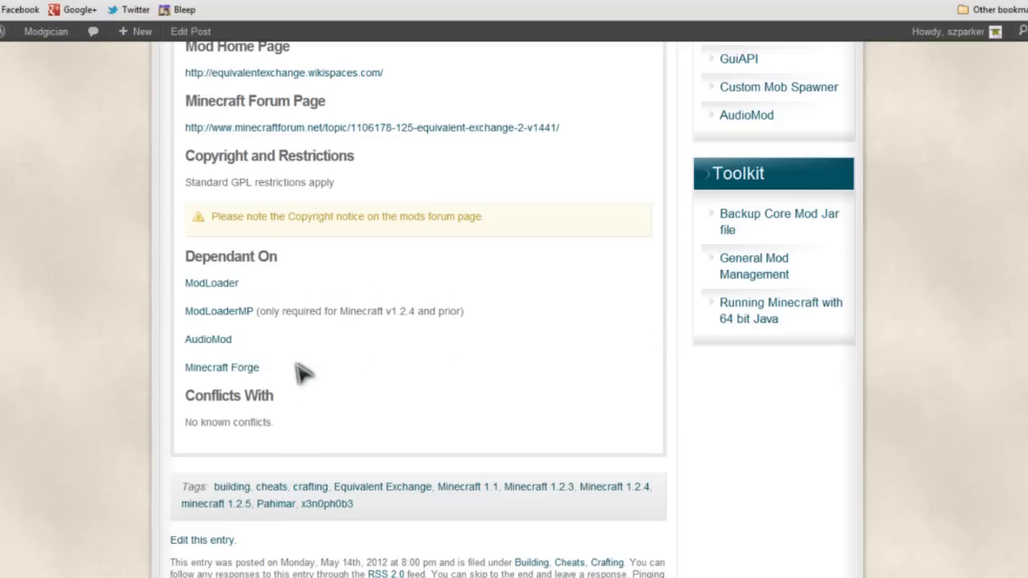
{"action": "scroll", "coordinate": [657, 427], "scroll_direction": "up", "scroll_amount": 2}
{"action": "scroll", "coordinate": [657, 427], "scroll_direction": "up", "scroll_amount": 5}
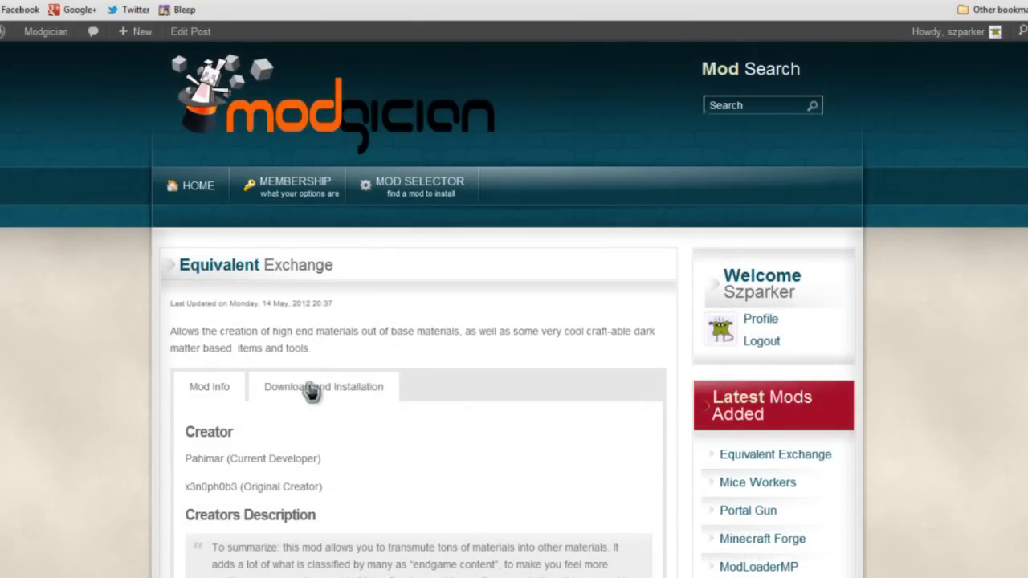
- Show Equivalent Exchange's Download and Installation instructions and its version download links
{"action": "left_click", "coordinate": [311, 388]}
{"action": "scroll", "coordinate": [908, 381], "scroll_direction": "down", "scroll_amount": 4}
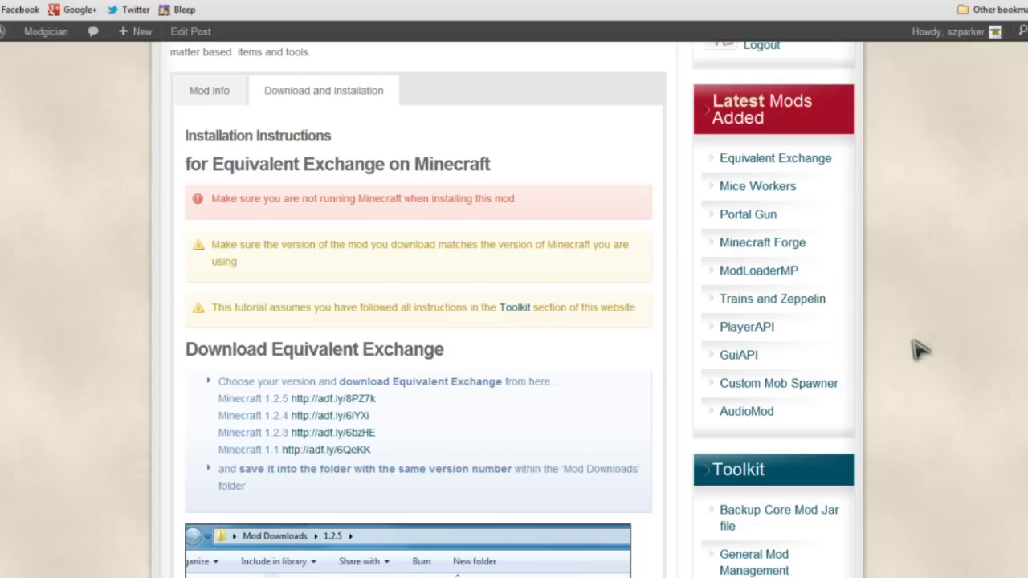
{"action": "scroll", "coordinate": [907, 353], "scroll_direction": "down", "scroll_amount": 2}
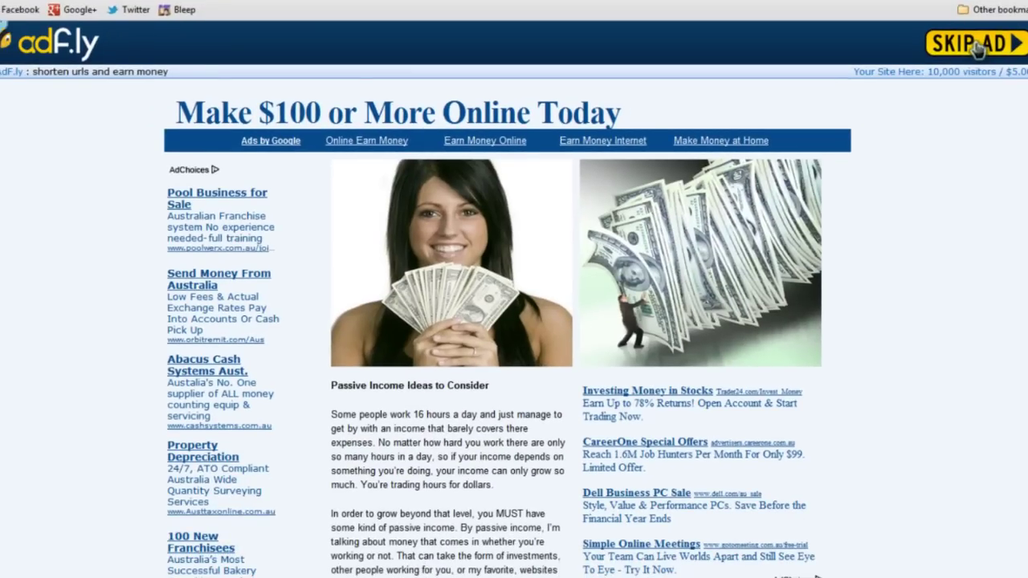
- Skip the ad and save EE2ClientV1.4.4.1.zip into Desktop > Mod Downloads > 1.2.5
{"action": "left_click", "coordinate": [981, 48]}
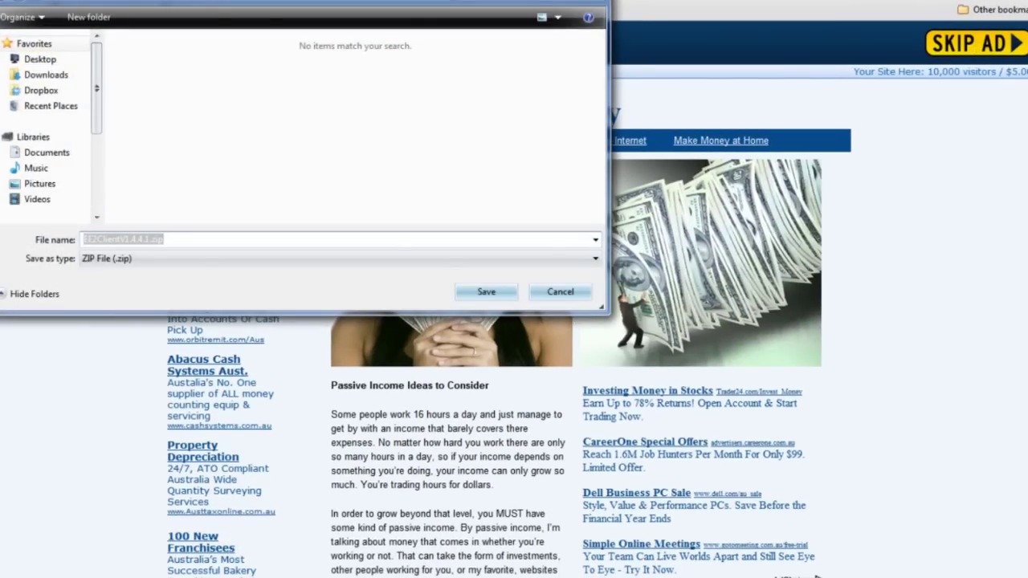
{"action": "mouse_move", "coordinate": [239, 1]}
{"action": "left_mouse_down"}
{"action": "mouse_move", "coordinate": [400, 183]}
{"action": "mouse_move", "coordinate": [391, 149]}
{"action": "left_mouse_up"}
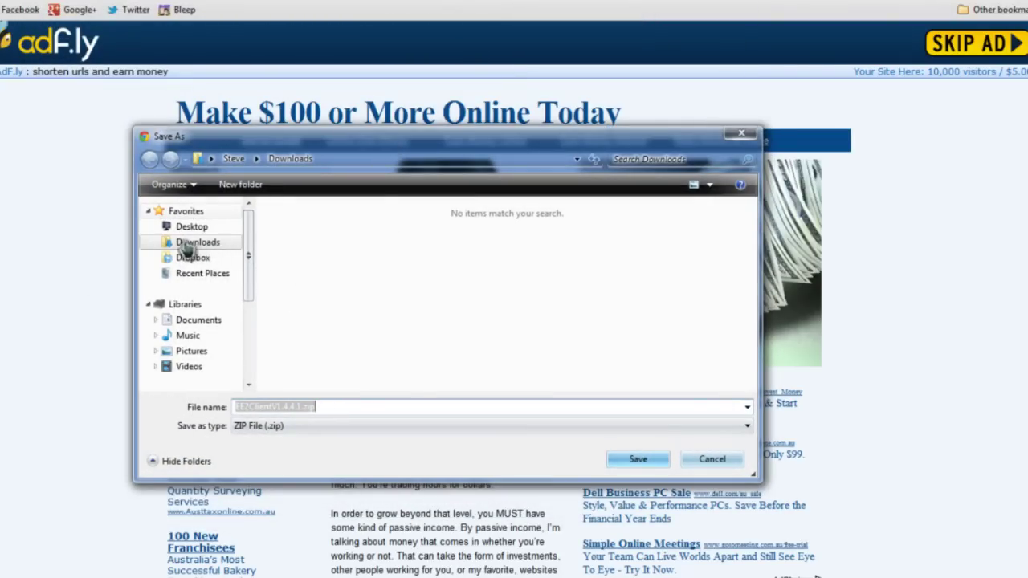
{"action": "left_click", "coordinate": [190, 245]}
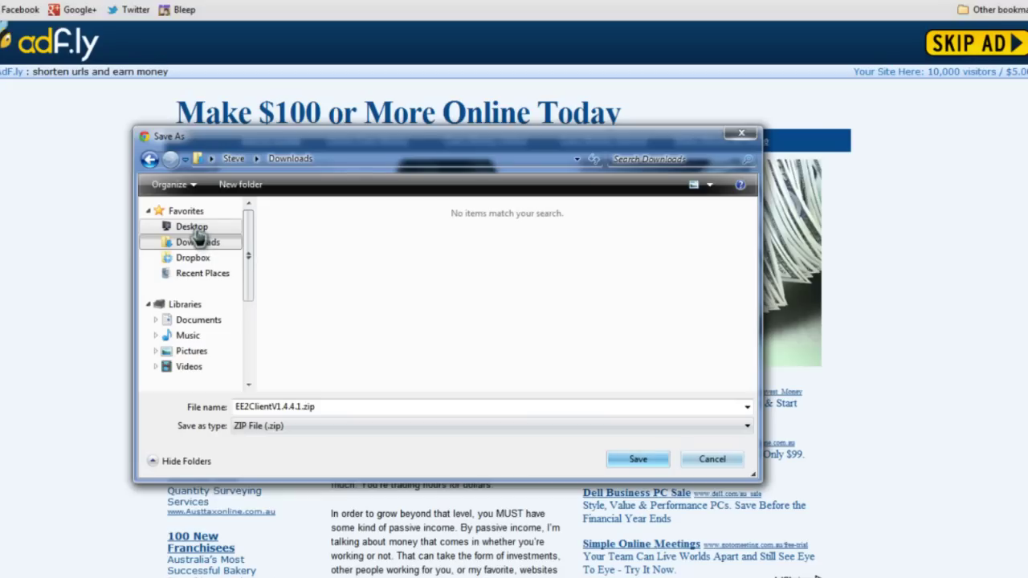
{"action": "left_click", "coordinate": [194, 228]}
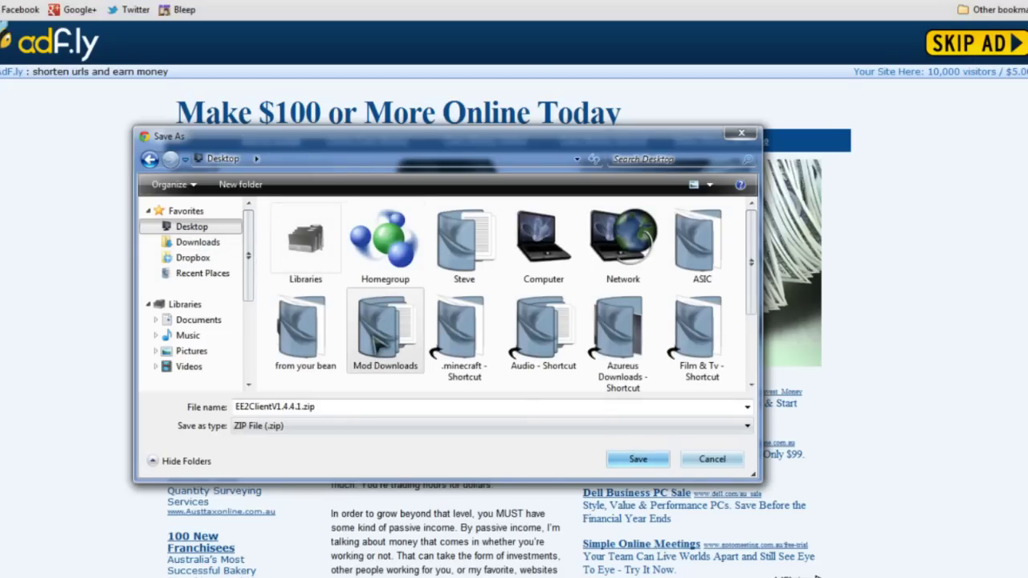
{"action": "double_click", "coordinate": [382, 351]}
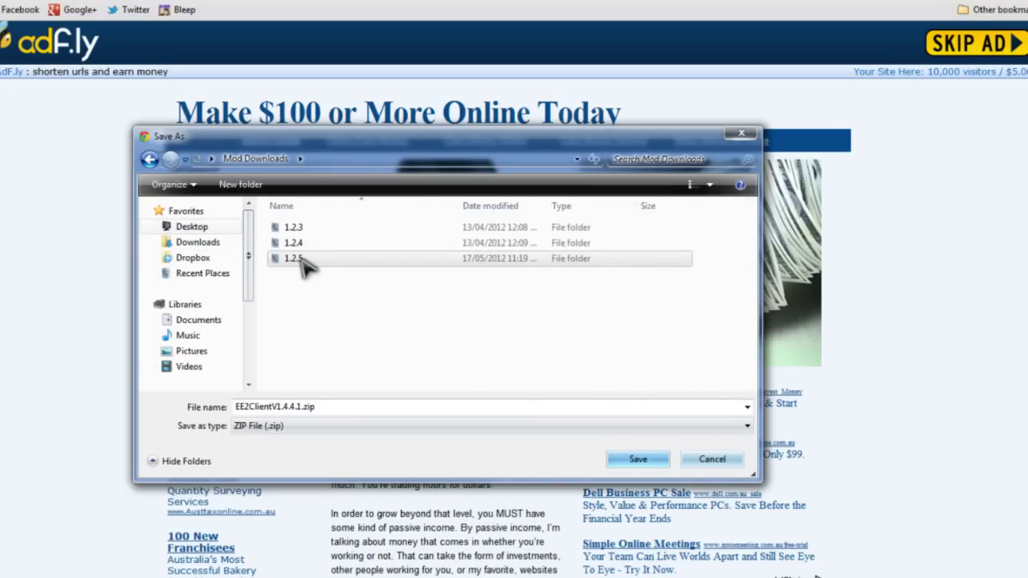
{"action": "double_click", "coordinate": [303, 263]}
{"action": "left_click", "coordinate": [631, 461]}
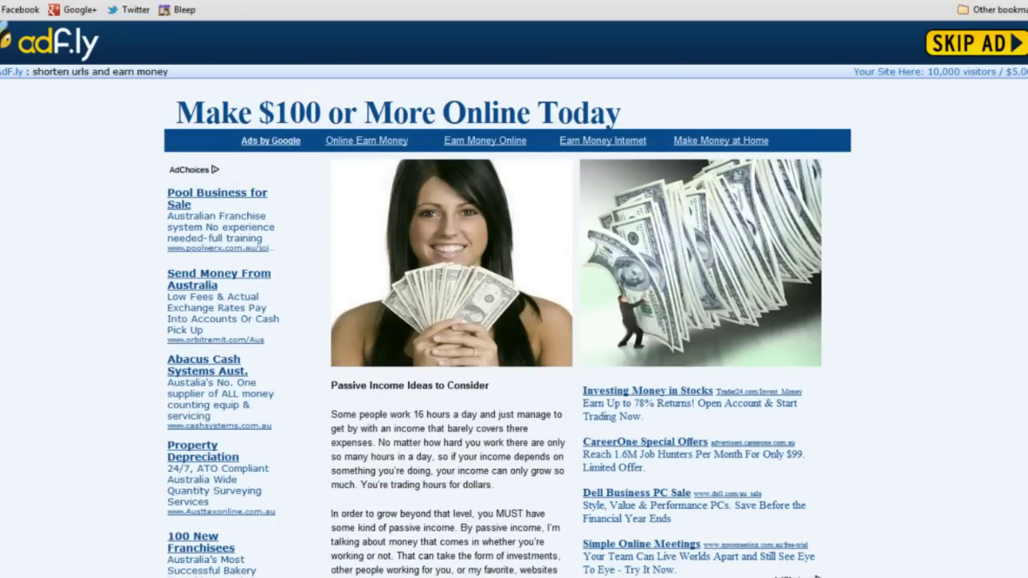
- Return to the instructions and open the desktop's Mod Downloads 1.2.5 folder
{"action": "key", "text": "alt+Left"}
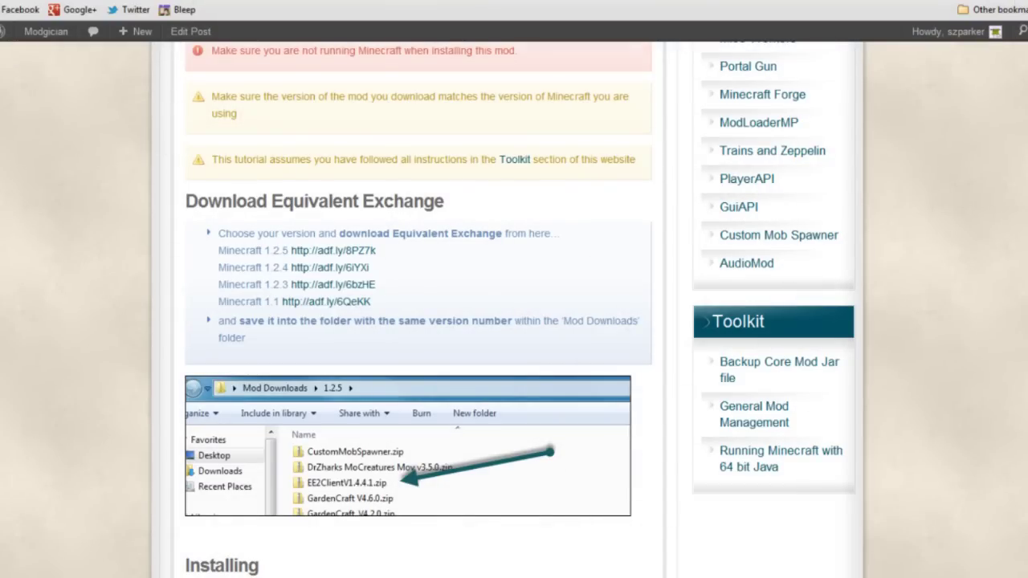
{"action": "key", "text": "super+d"}
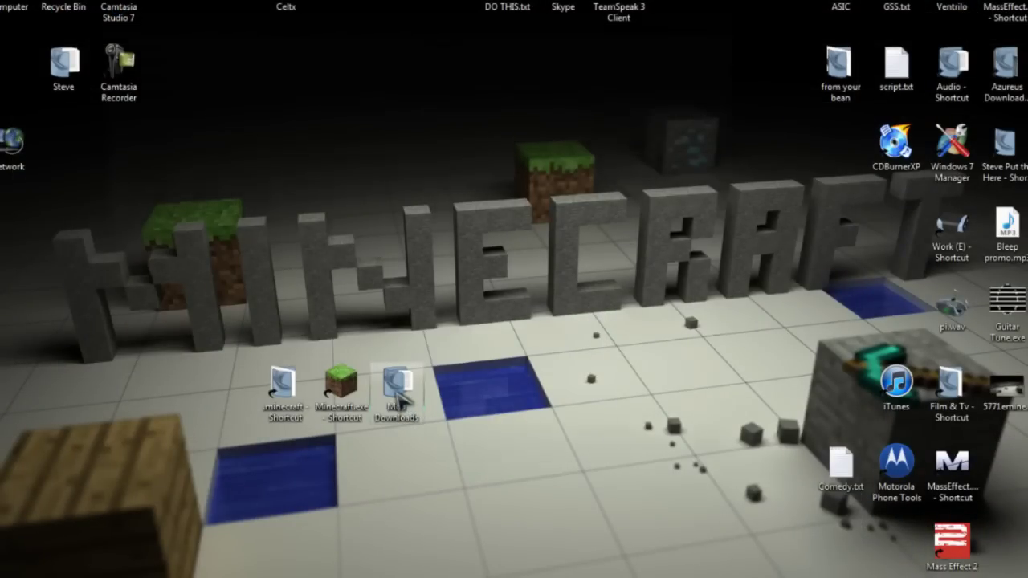
{"action": "double_click", "coordinate": [399, 397]}
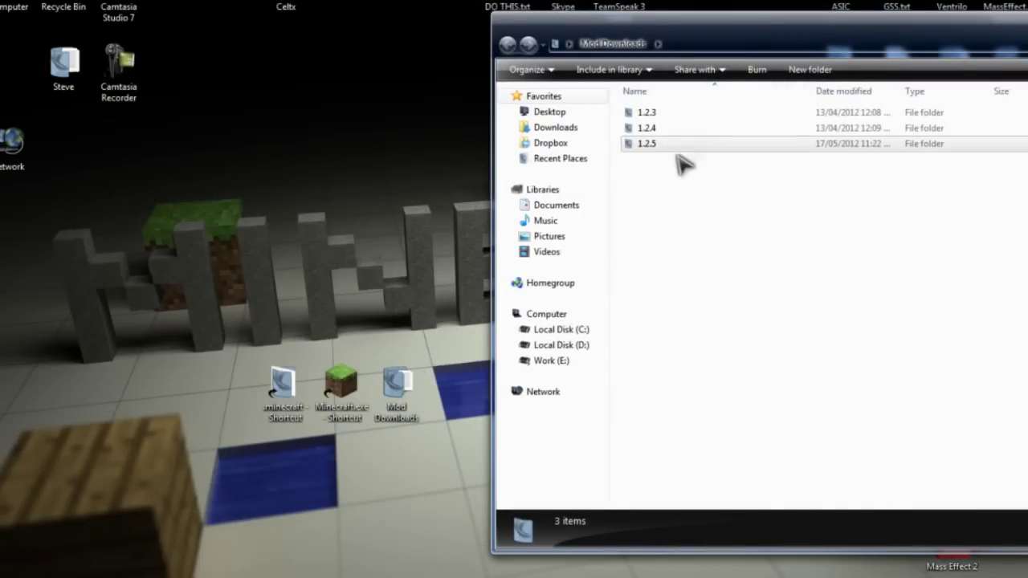
{"action": "double_click", "coordinate": [653, 146]}
- Open EE2ClientV1.4.4.1.zip in 7-Zip and move it aside to uncover desktop shortcuts
{"action": "left_click", "coordinate": [688, 130]}
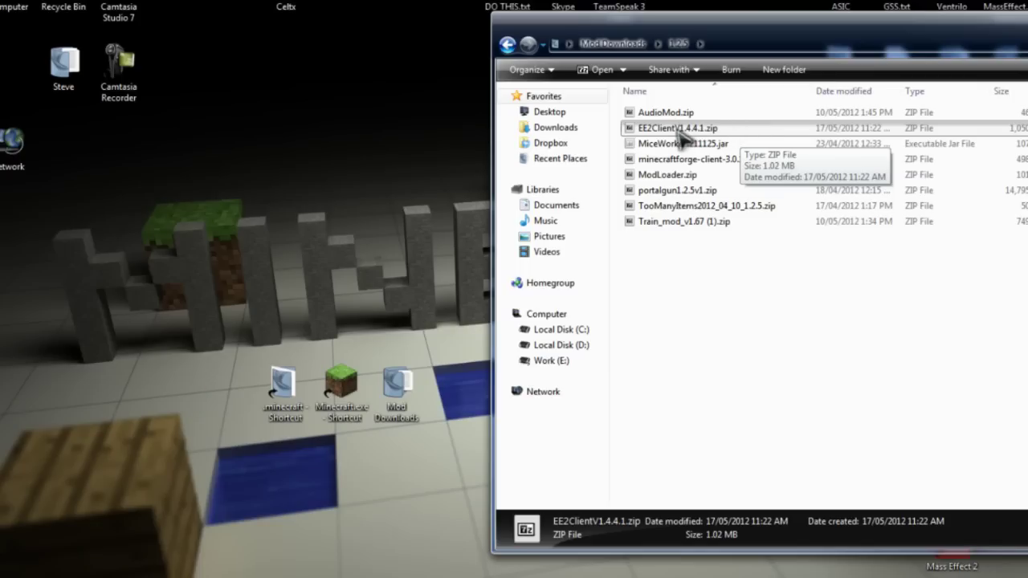
{"action": "right_click", "coordinate": [680, 131]}
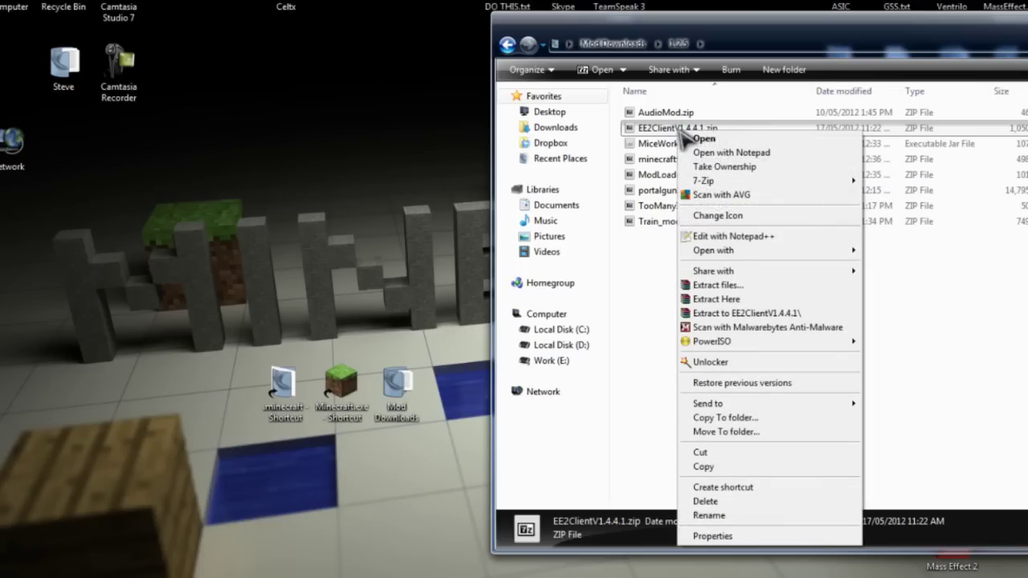
{"action": "mouse_move", "coordinate": [726, 193]}
{"action": "left_click", "coordinate": [550, 179]}
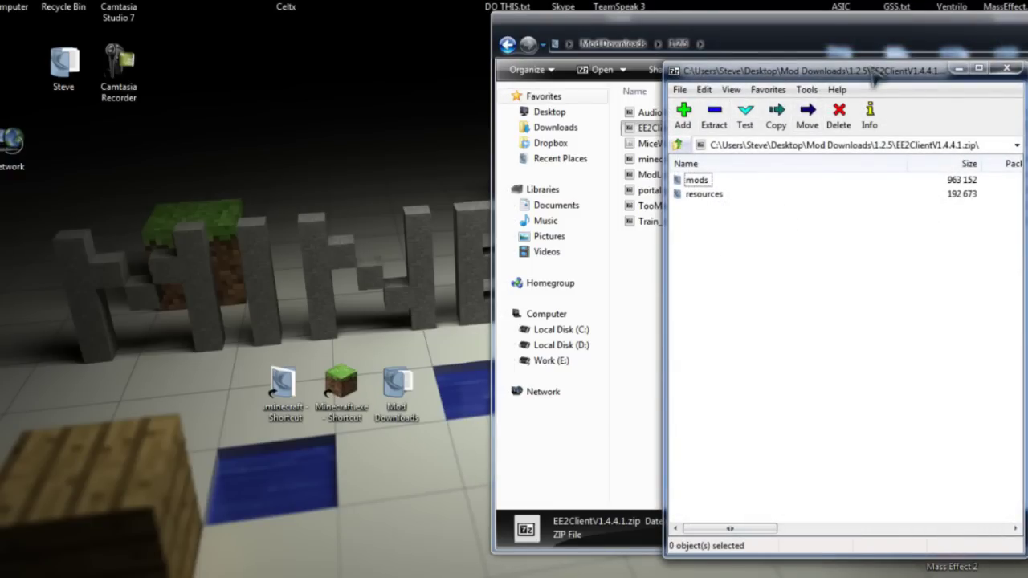
{"action": "left_click", "coordinate": [903, 36]}
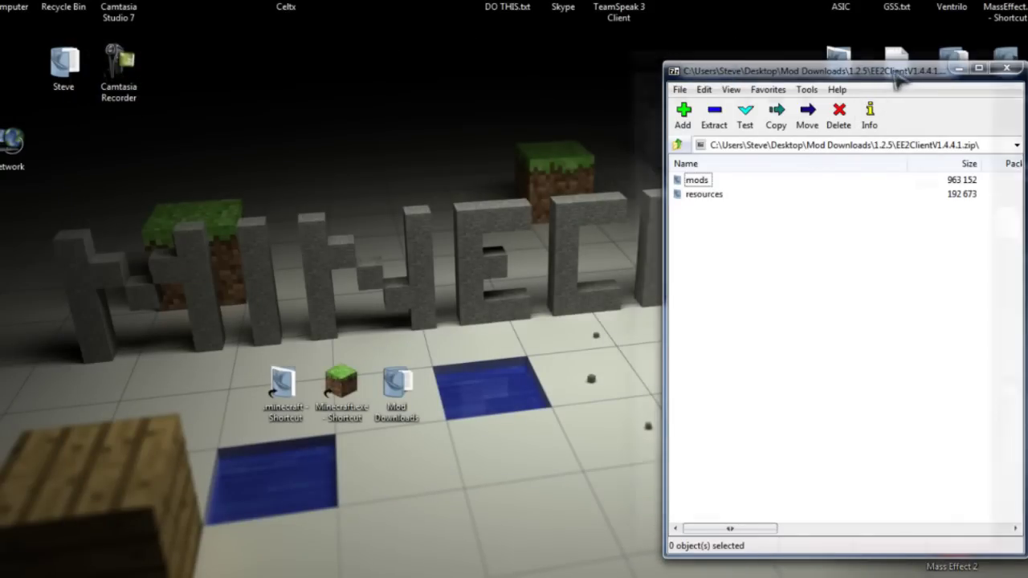
{"action": "left_click_drag", "start_coordinate": [883, 72], "coordinate": [800, 56]}
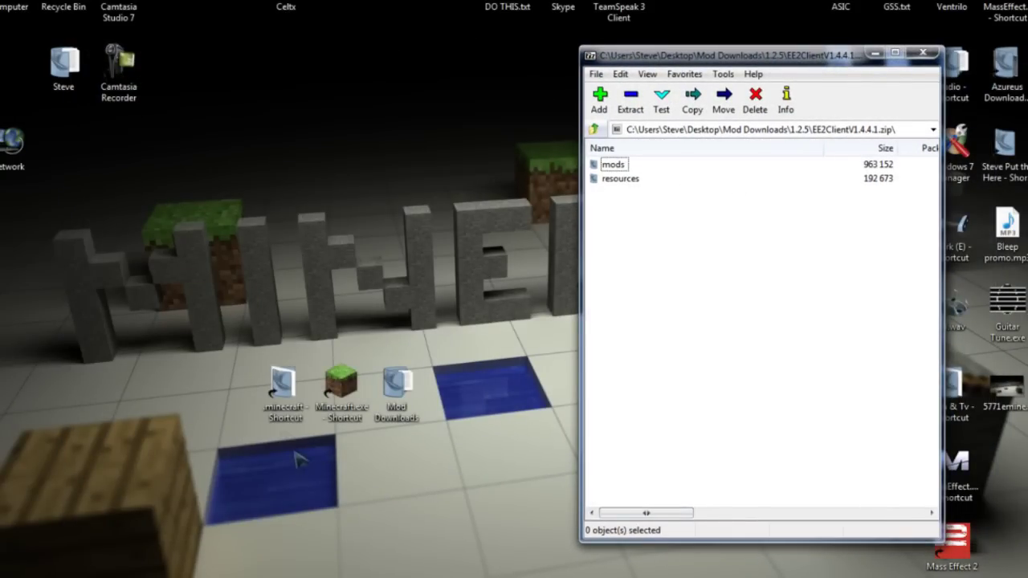
- Copy the archive's mods and resources folders into .minecraft, merging all conflicts, then close both windows
{"action": "double_click", "coordinate": [285, 389]}
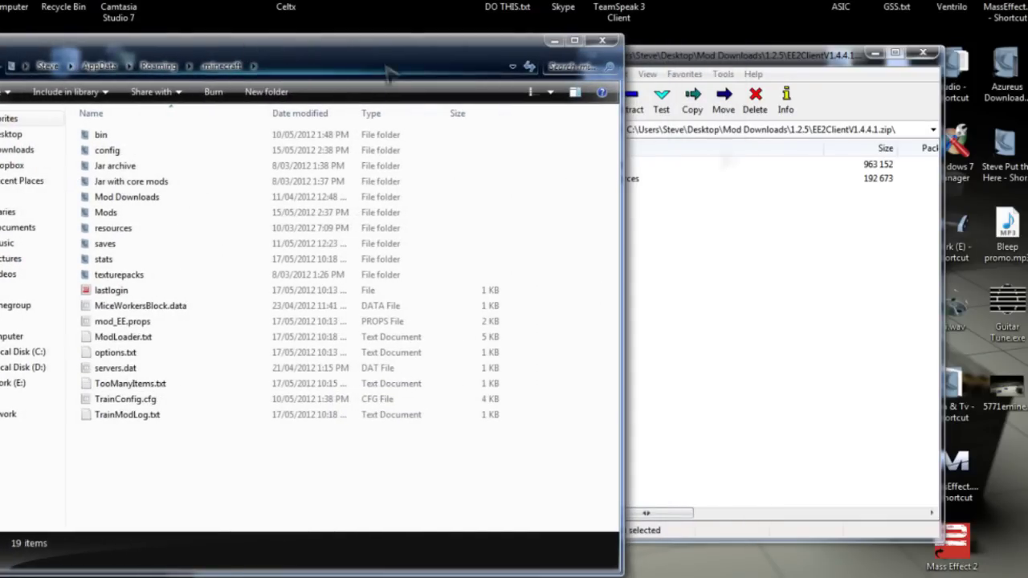
{"action": "left_click", "coordinate": [814, 442]}
{"action": "left_click_drag", "start_coordinate": [718, 56], "coordinate": [682, 56]}
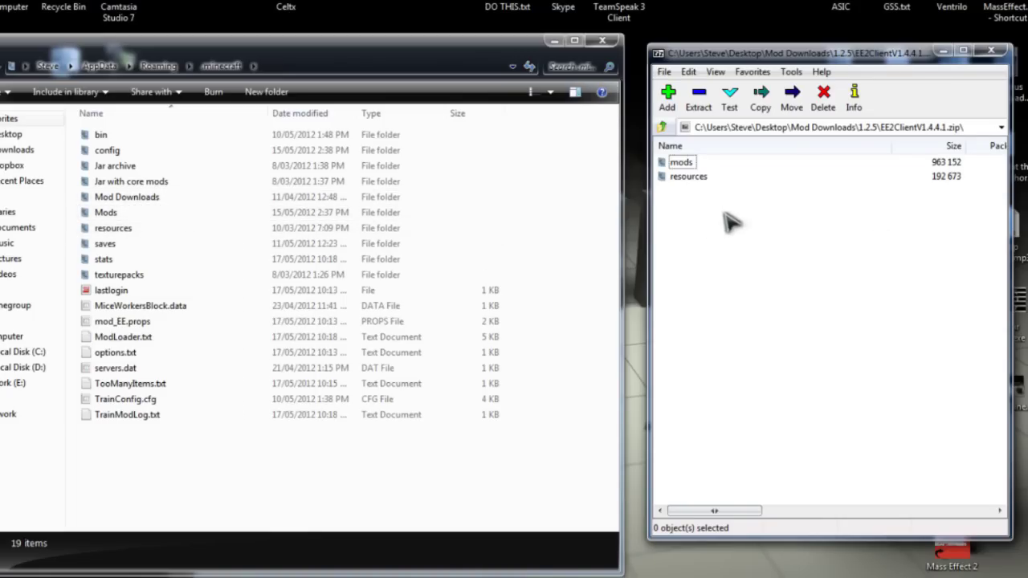
{"action": "mouse_move", "coordinate": [679, 177]}
{"action": "left_mouse_down"}
{"action": "mouse_move", "coordinate": [664, 187]}
{"action": "mouse_move", "coordinate": [662, 158]}
{"action": "mouse_move", "coordinate": [692, 172]}
{"action": "mouse_move", "coordinate": [301, 447]}
{"action": "mouse_move", "coordinate": [236, 469]}
{"action": "left_mouse_up"}
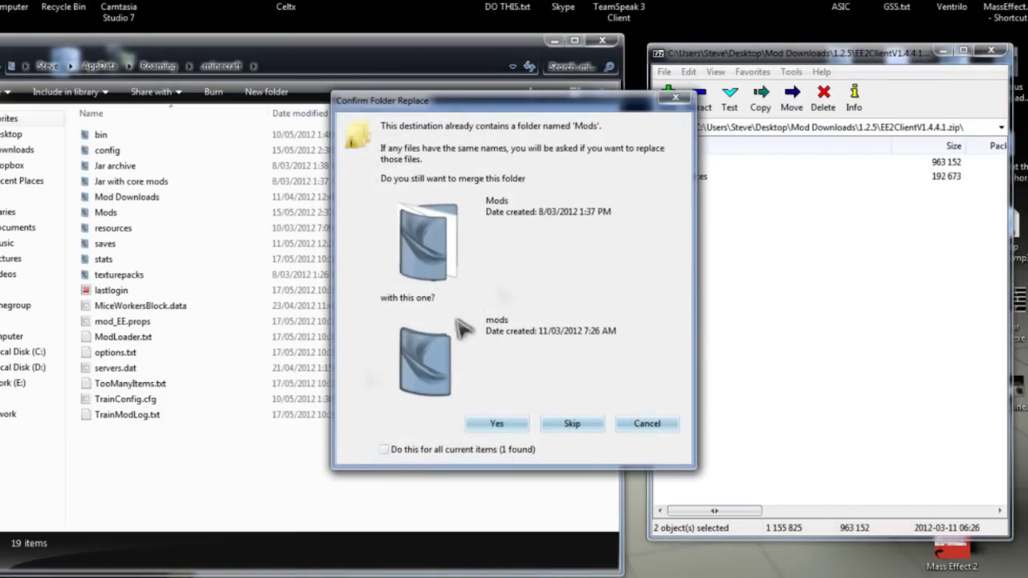
{"action": "left_click", "coordinate": [383, 450]}
{"action": "left_click", "coordinate": [493, 423]}
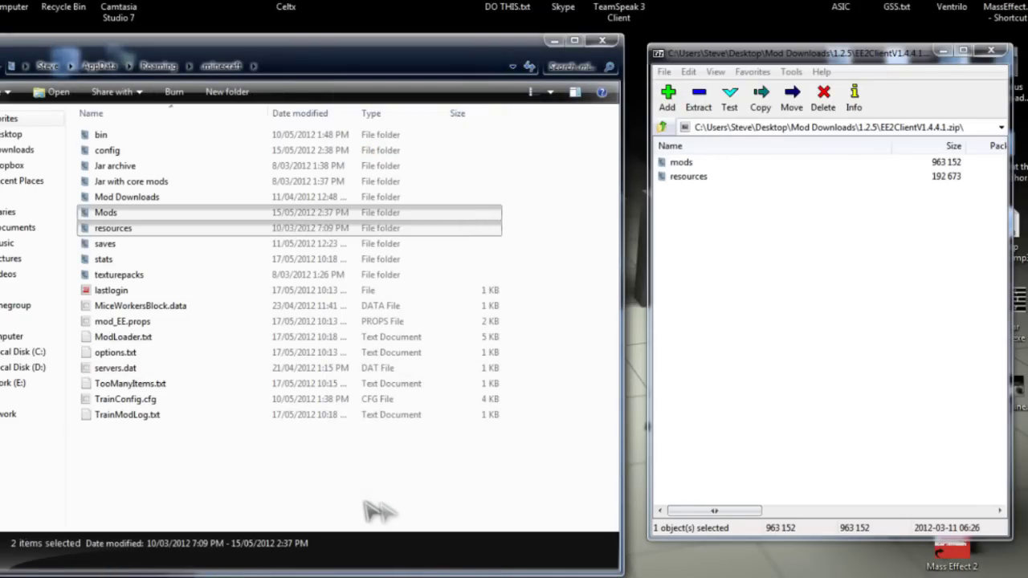
{"action": "left_click", "coordinate": [601, 40]}
{"action": "left_click", "coordinate": [991, 50]}
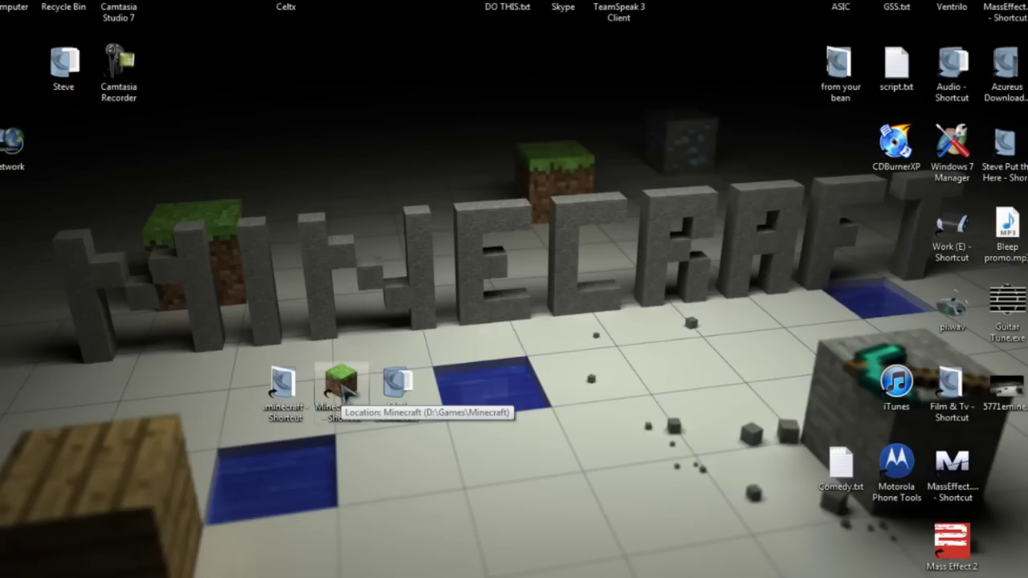
- Launch Minecraft 1.2.5, log in, and load the saved single-player world
{"action": "double_click", "coordinate": [342, 386]}
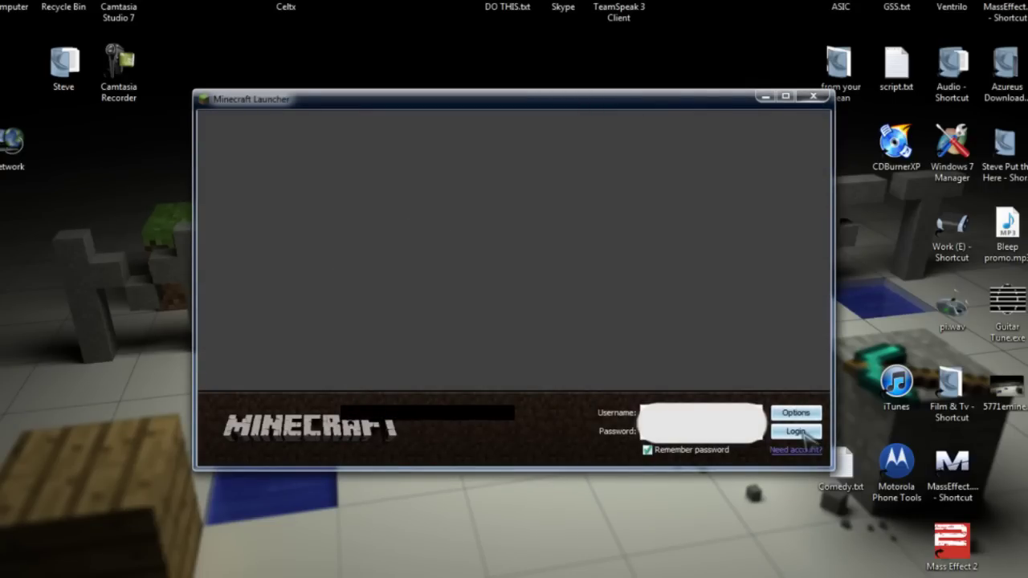
{"action": "left_click", "coordinate": [803, 433]}
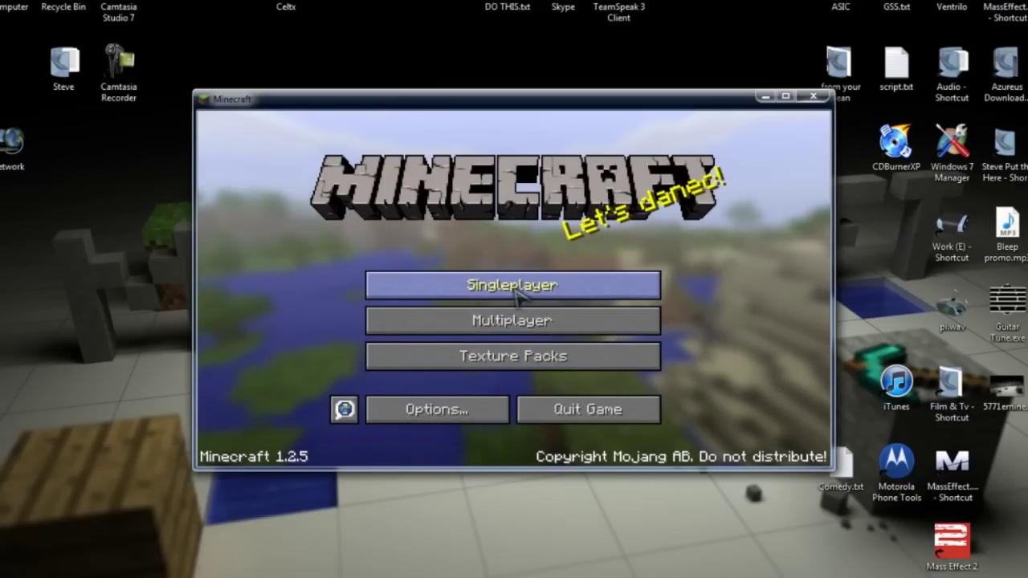
{"action": "left_click", "coordinate": [513, 289]}
{"action": "left_click", "coordinate": [413, 346]}
{"action": "left_click", "coordinate": [390, 410]}
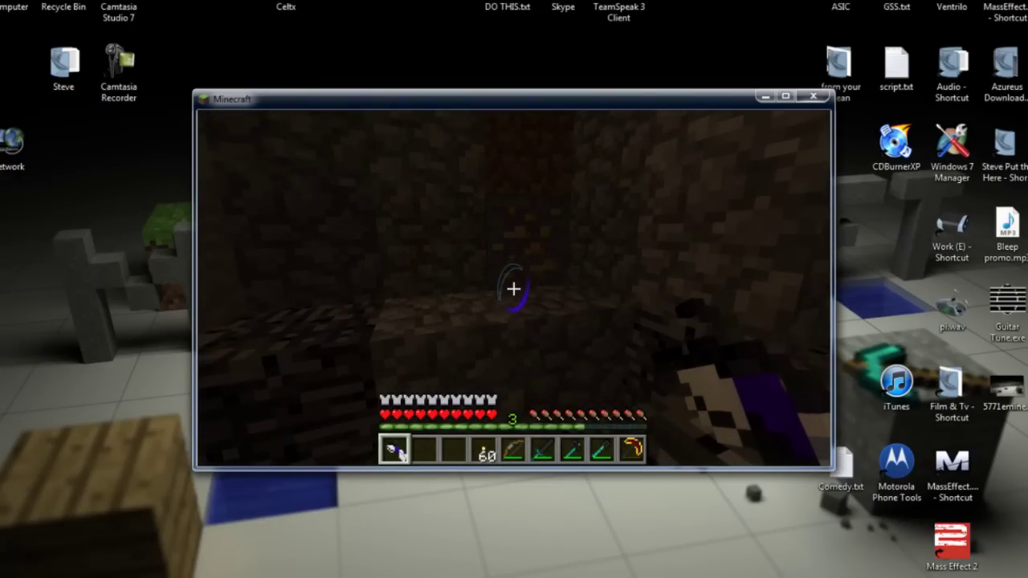
- Switch to hotbar slot 9 and mine two stone blocks from the cave wall
{"action": "key", "text": "9"}
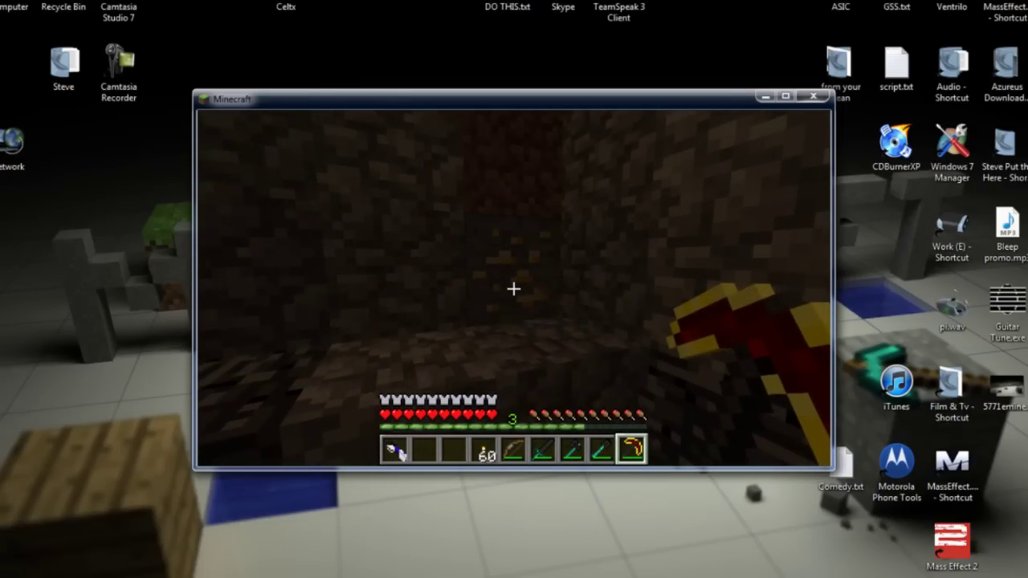
{"action": "left_click", "coordinate": [514, 289]}
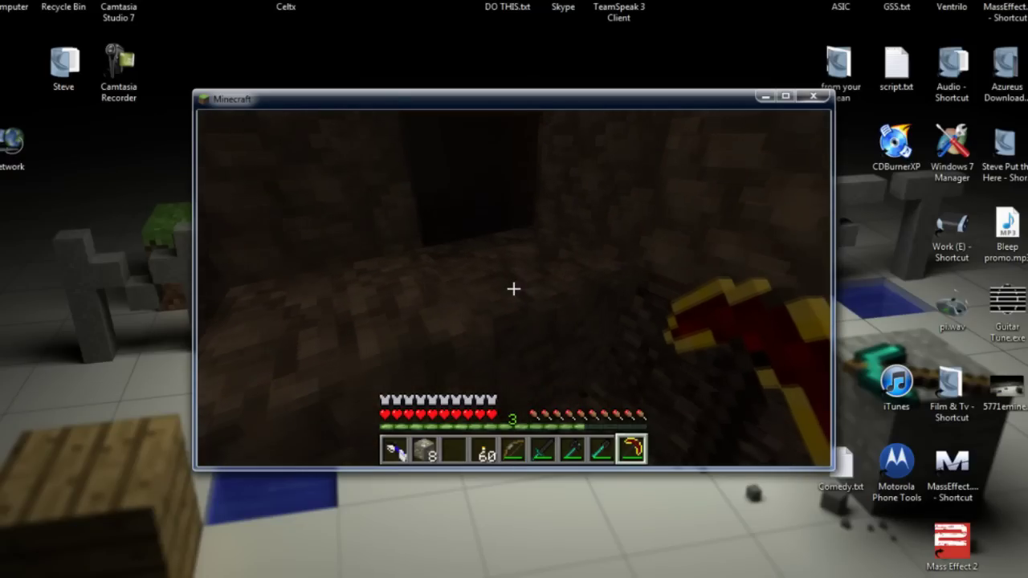
{"action": "left_click", "coordinate": [514, 288]}
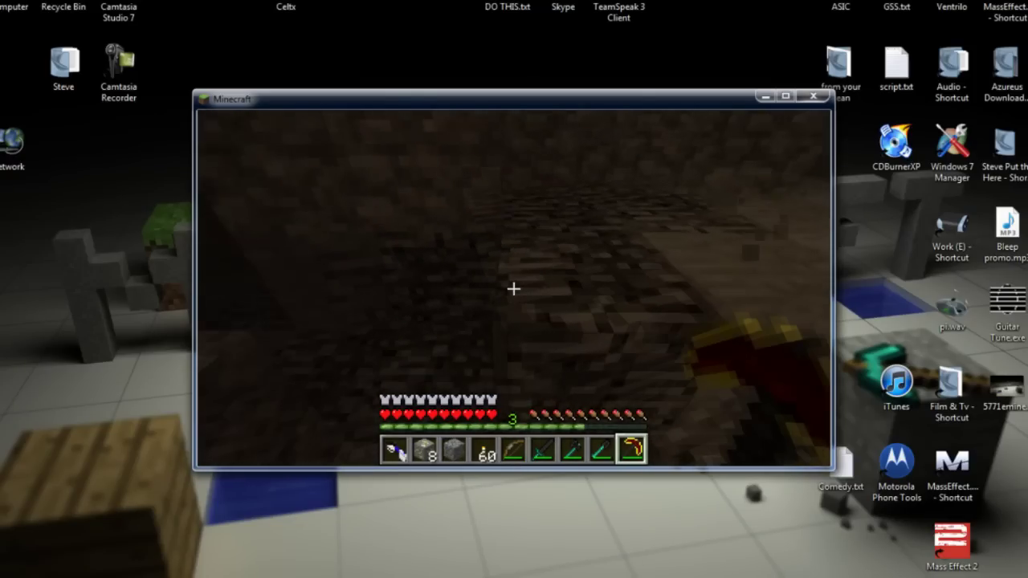
{"action": "key", "text": "e"}
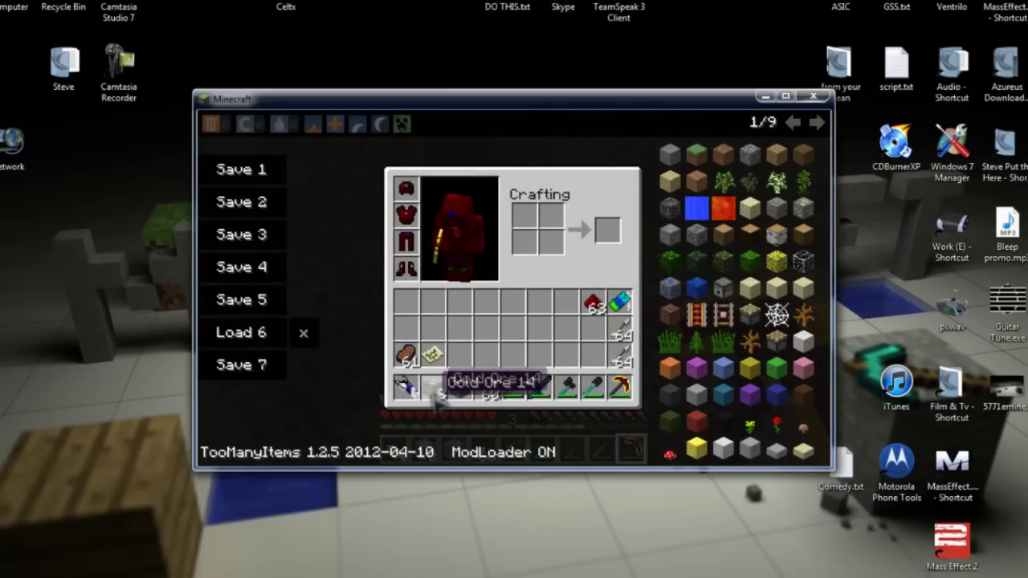
{"action": "key", "text": "e"}
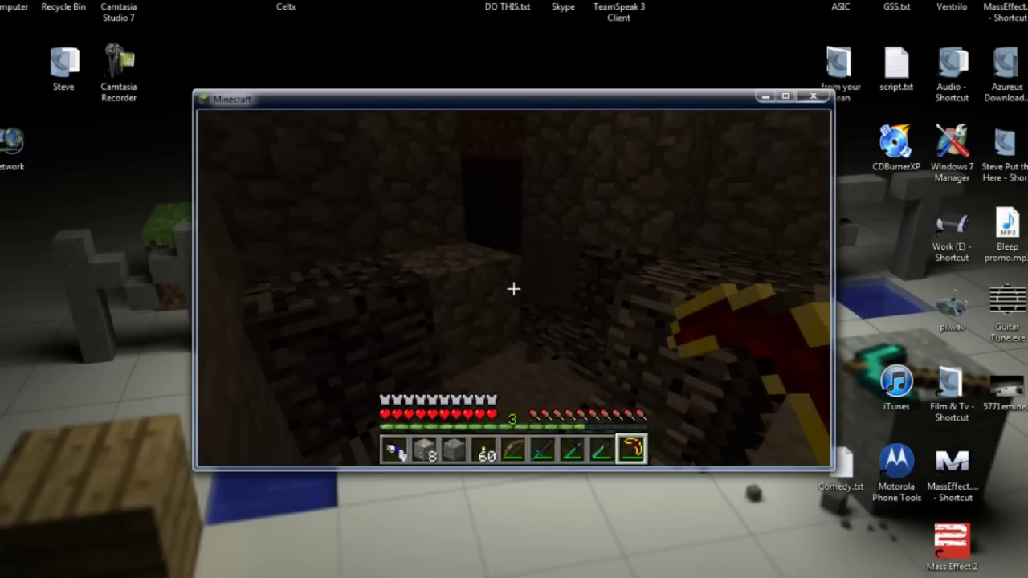
{"action": "key", "text": "w"}
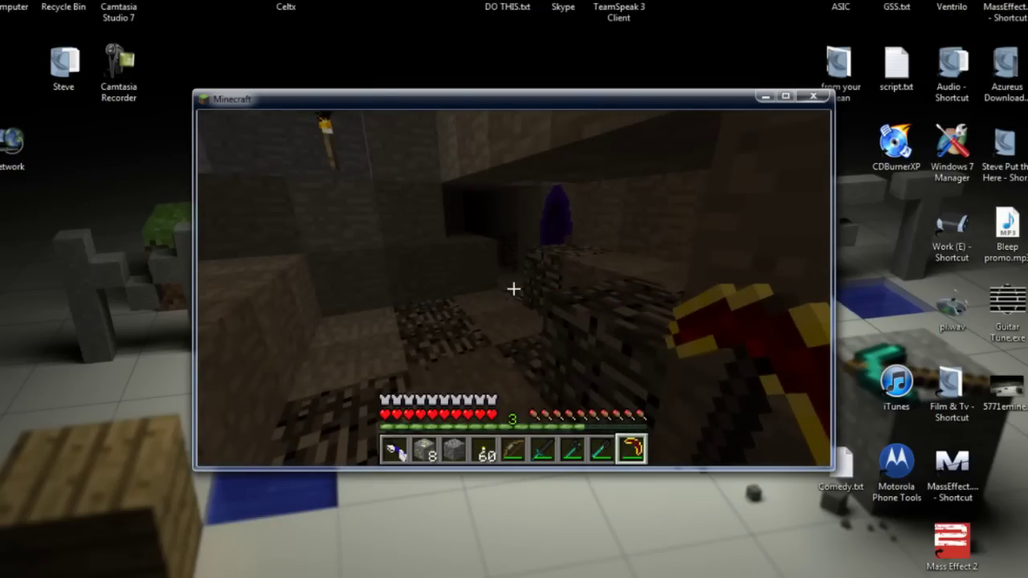
{"action": "key", "text": "w"}
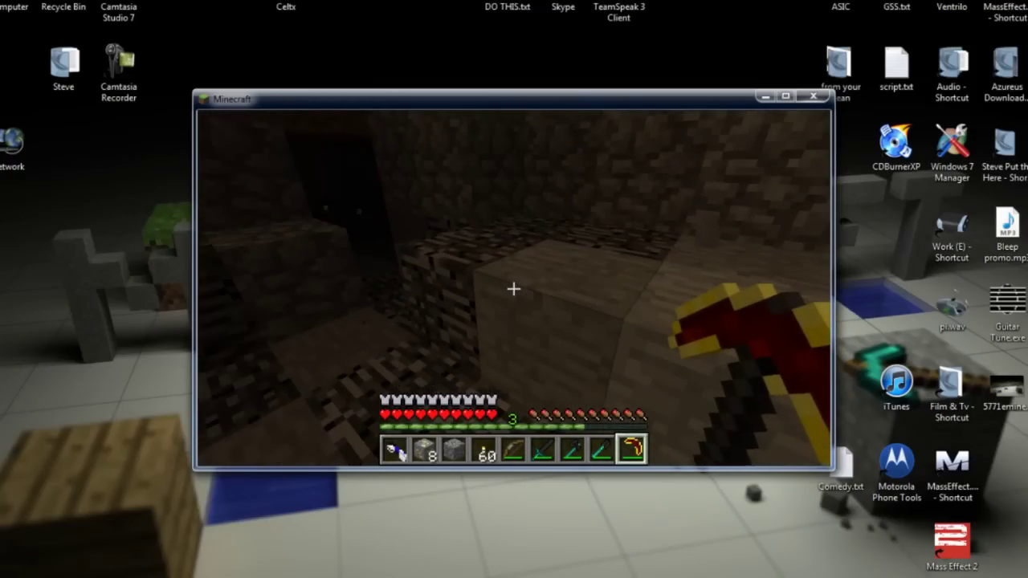
- Page the TooManyItems list to Equivalent Exchange items such as the Dark Matter Helmet
{"action": "key", "text": "e"}
{"action": "scroll", "coordinate": [803, 410], "scroll_direction": "down", "scroll_amount": 4}
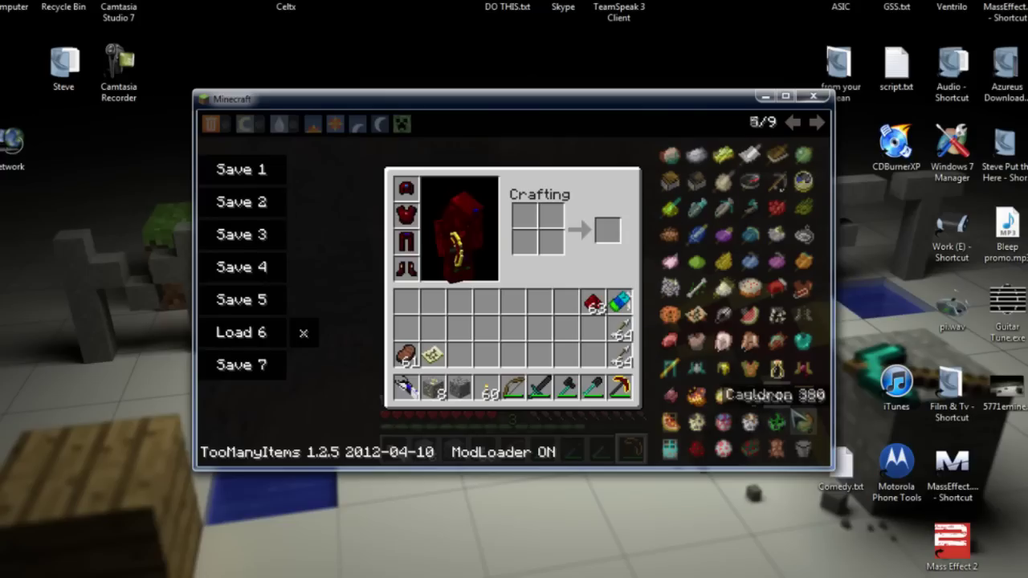
{"action": "scroll", "coordinate": [665, 393], "scroll_direction": "down", "scroll_amount": 1}
{"action": "scroll", "coordinate": [665, 393], "scroll_direction": "down", "scroll_amount": 1}
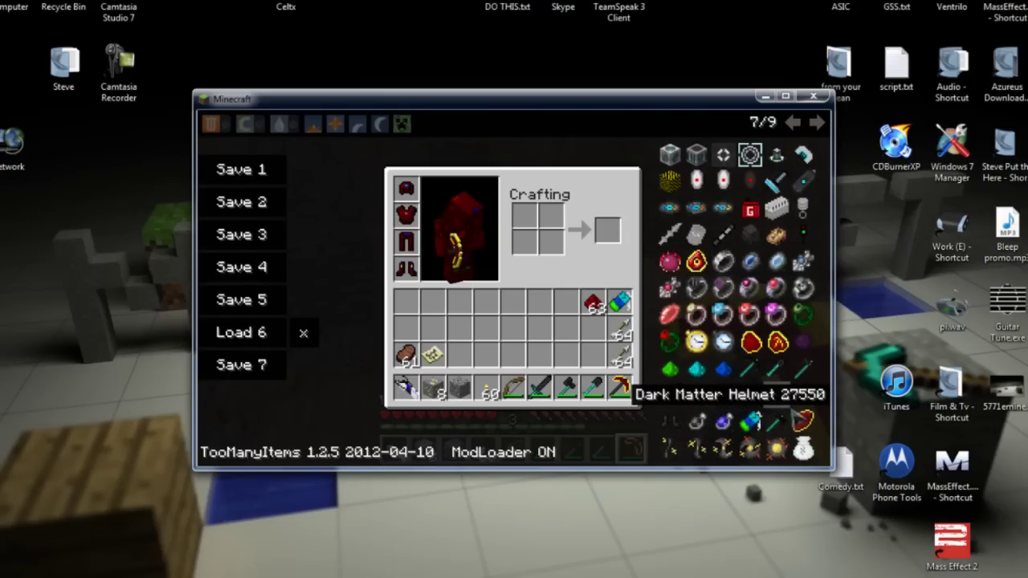